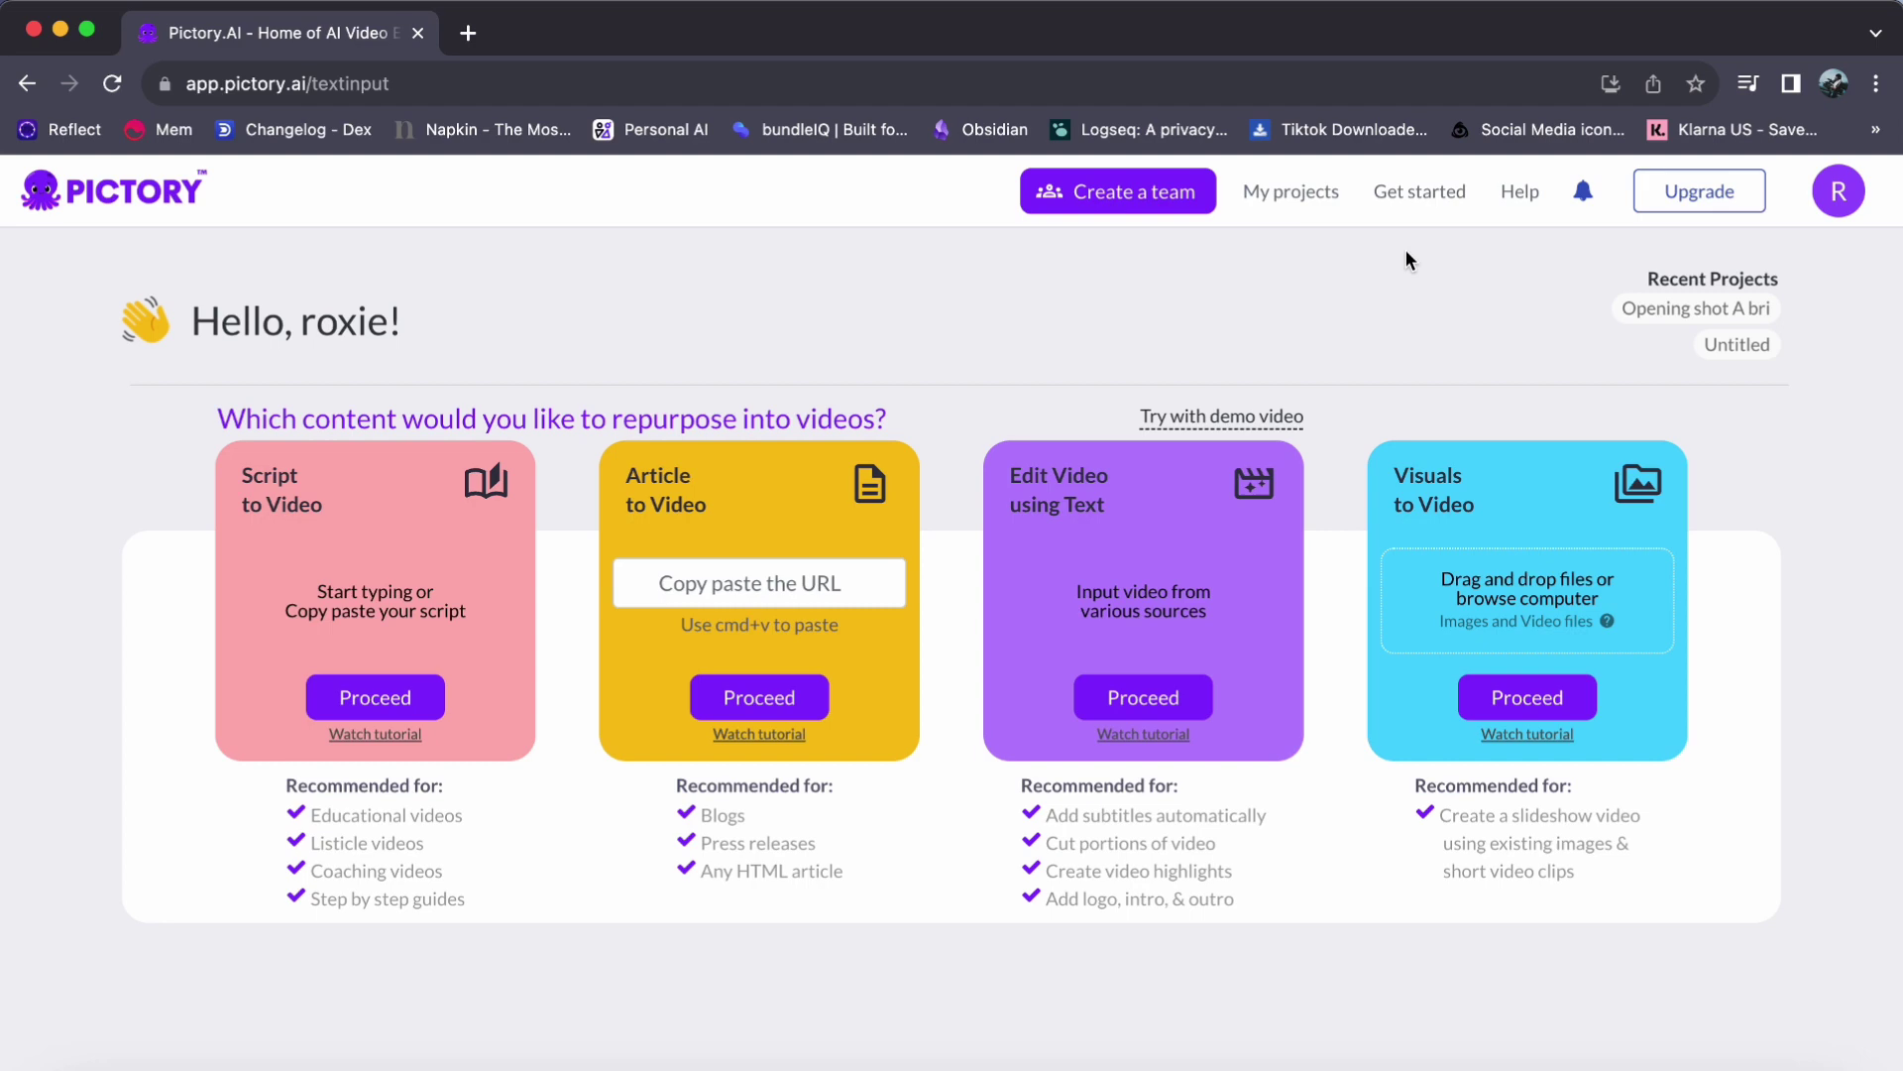
Open the Give_God_the_Glory_Jentezen_Franklin project from My projects
{"action": "left_click", "coordinate": [1290, 194]}
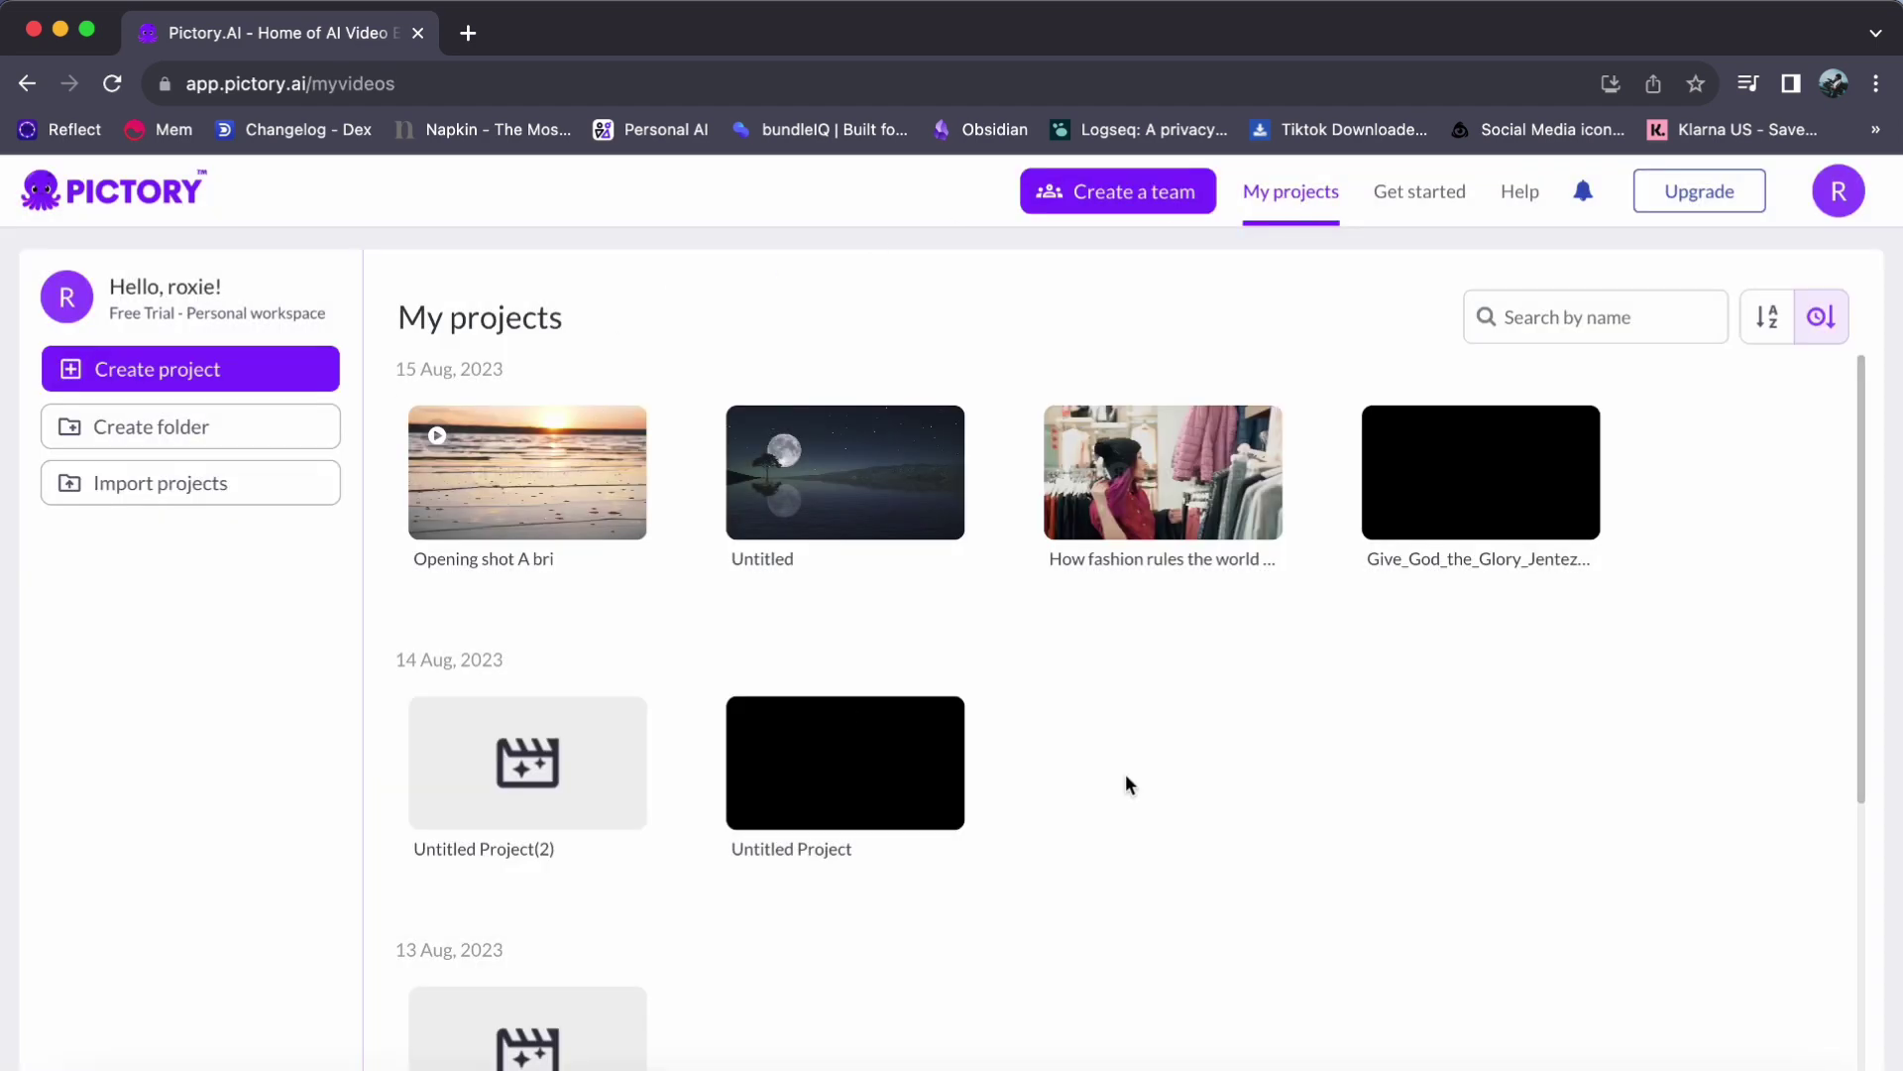
{"action": "left_click", "coordinate": [1496, 476]}
{"action": "left_click", "coordinate": [404, 314]}
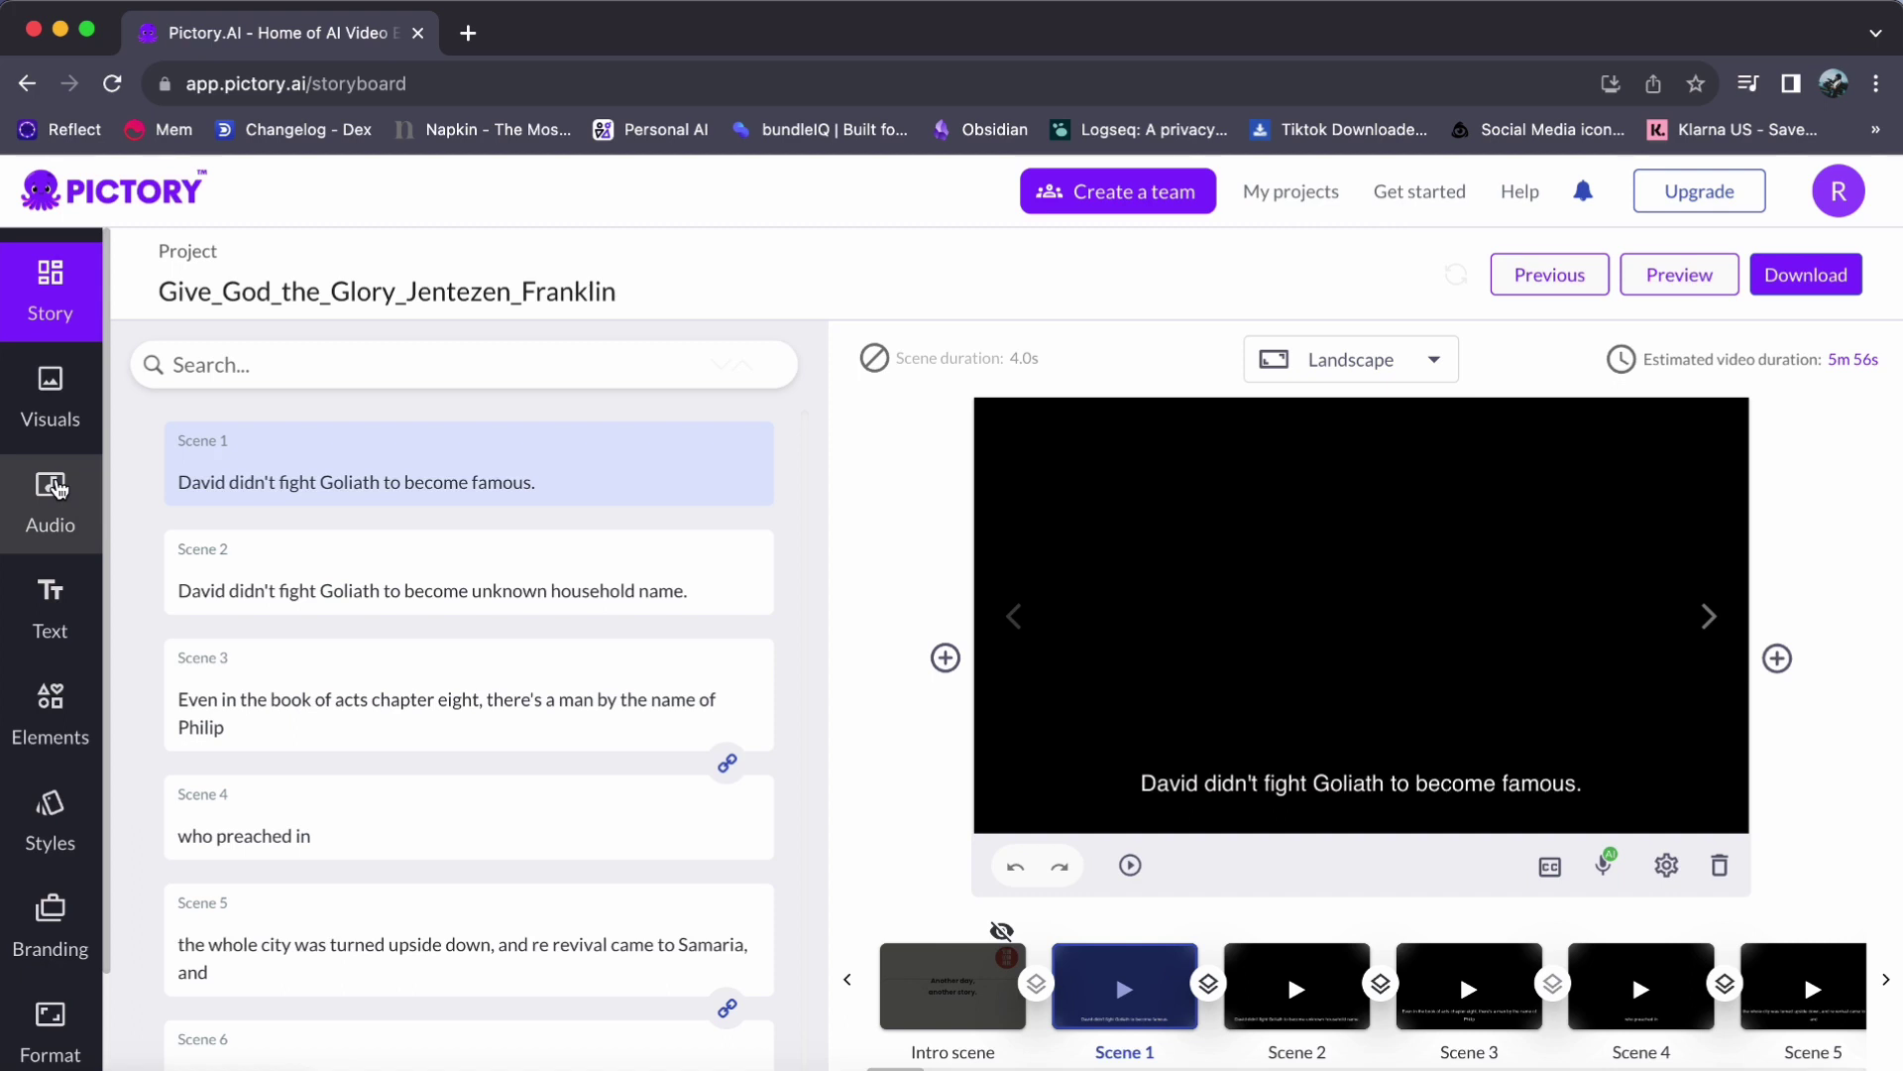
Show the English (US) AI voice list under Audio's Voice-over tab
{"action": "left_click", "coordinate": [55, 489]}
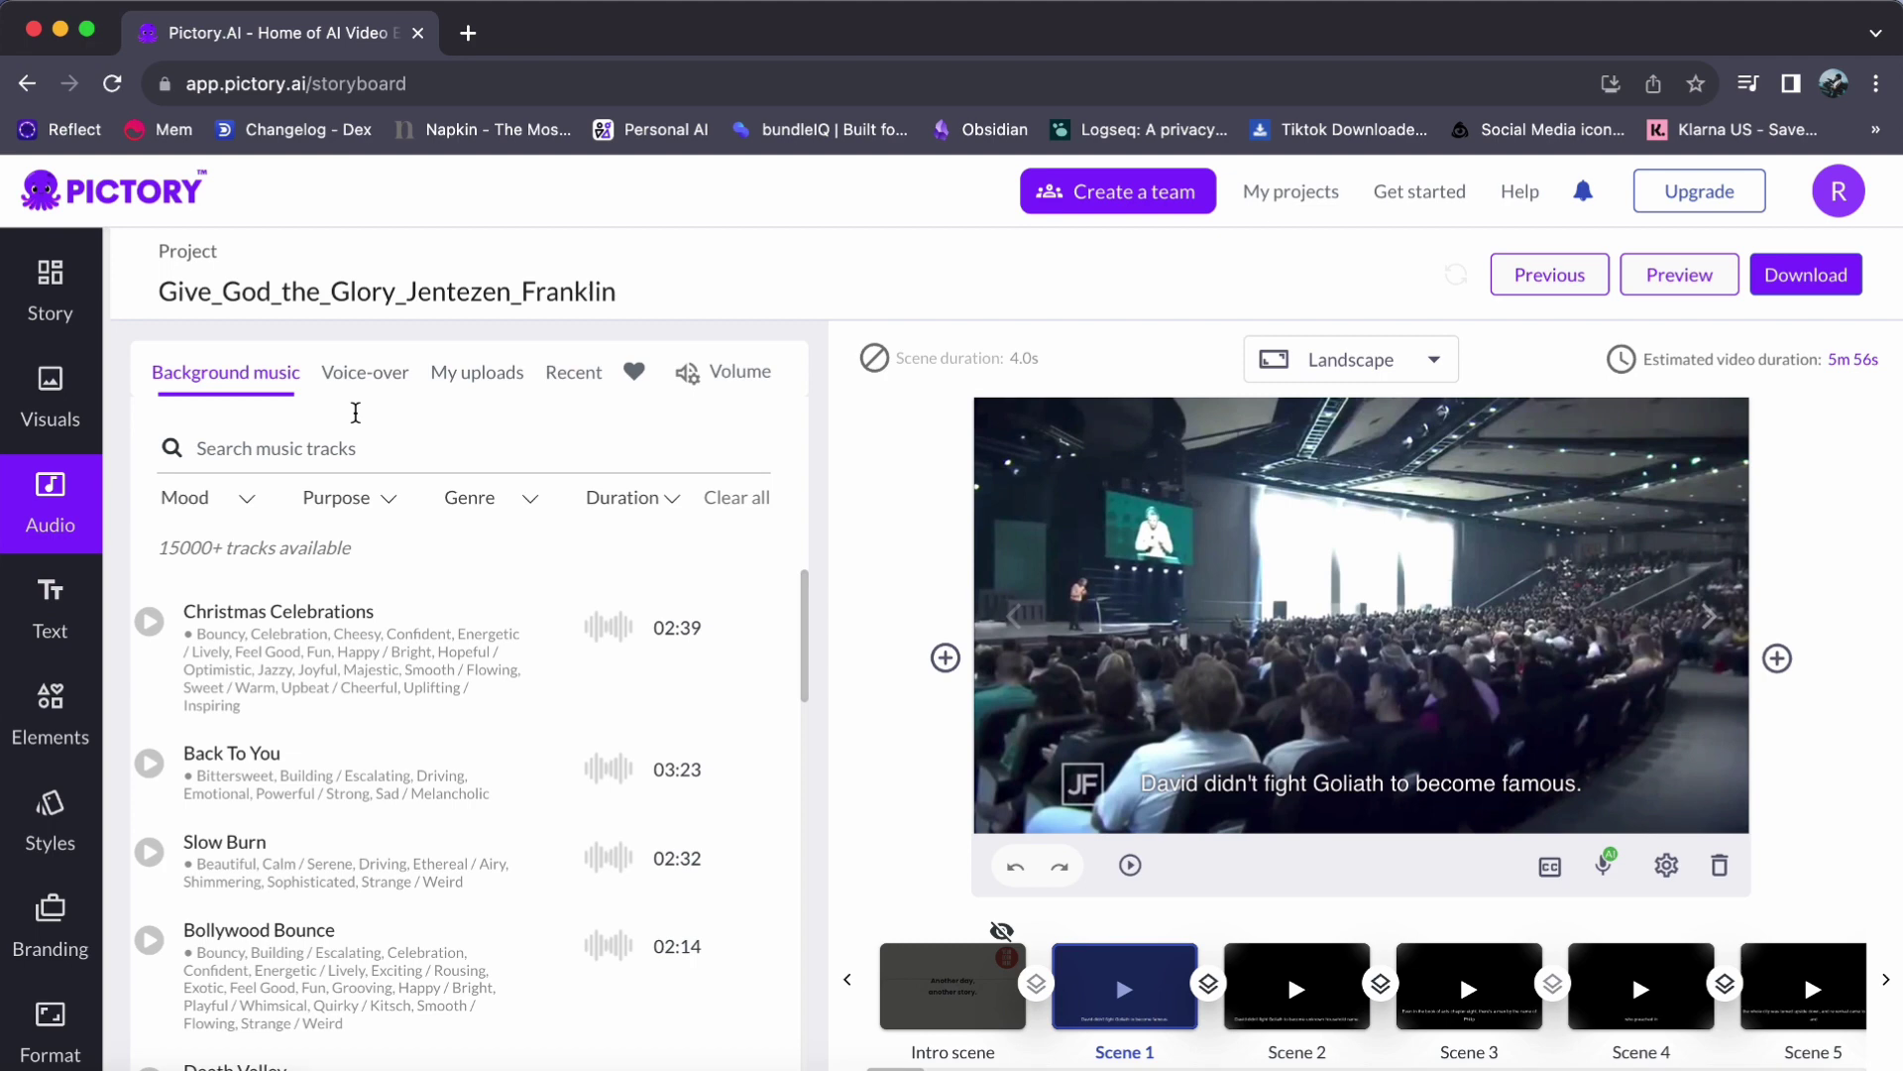
{"action": "left_click", "coordinate": [376, 372]}
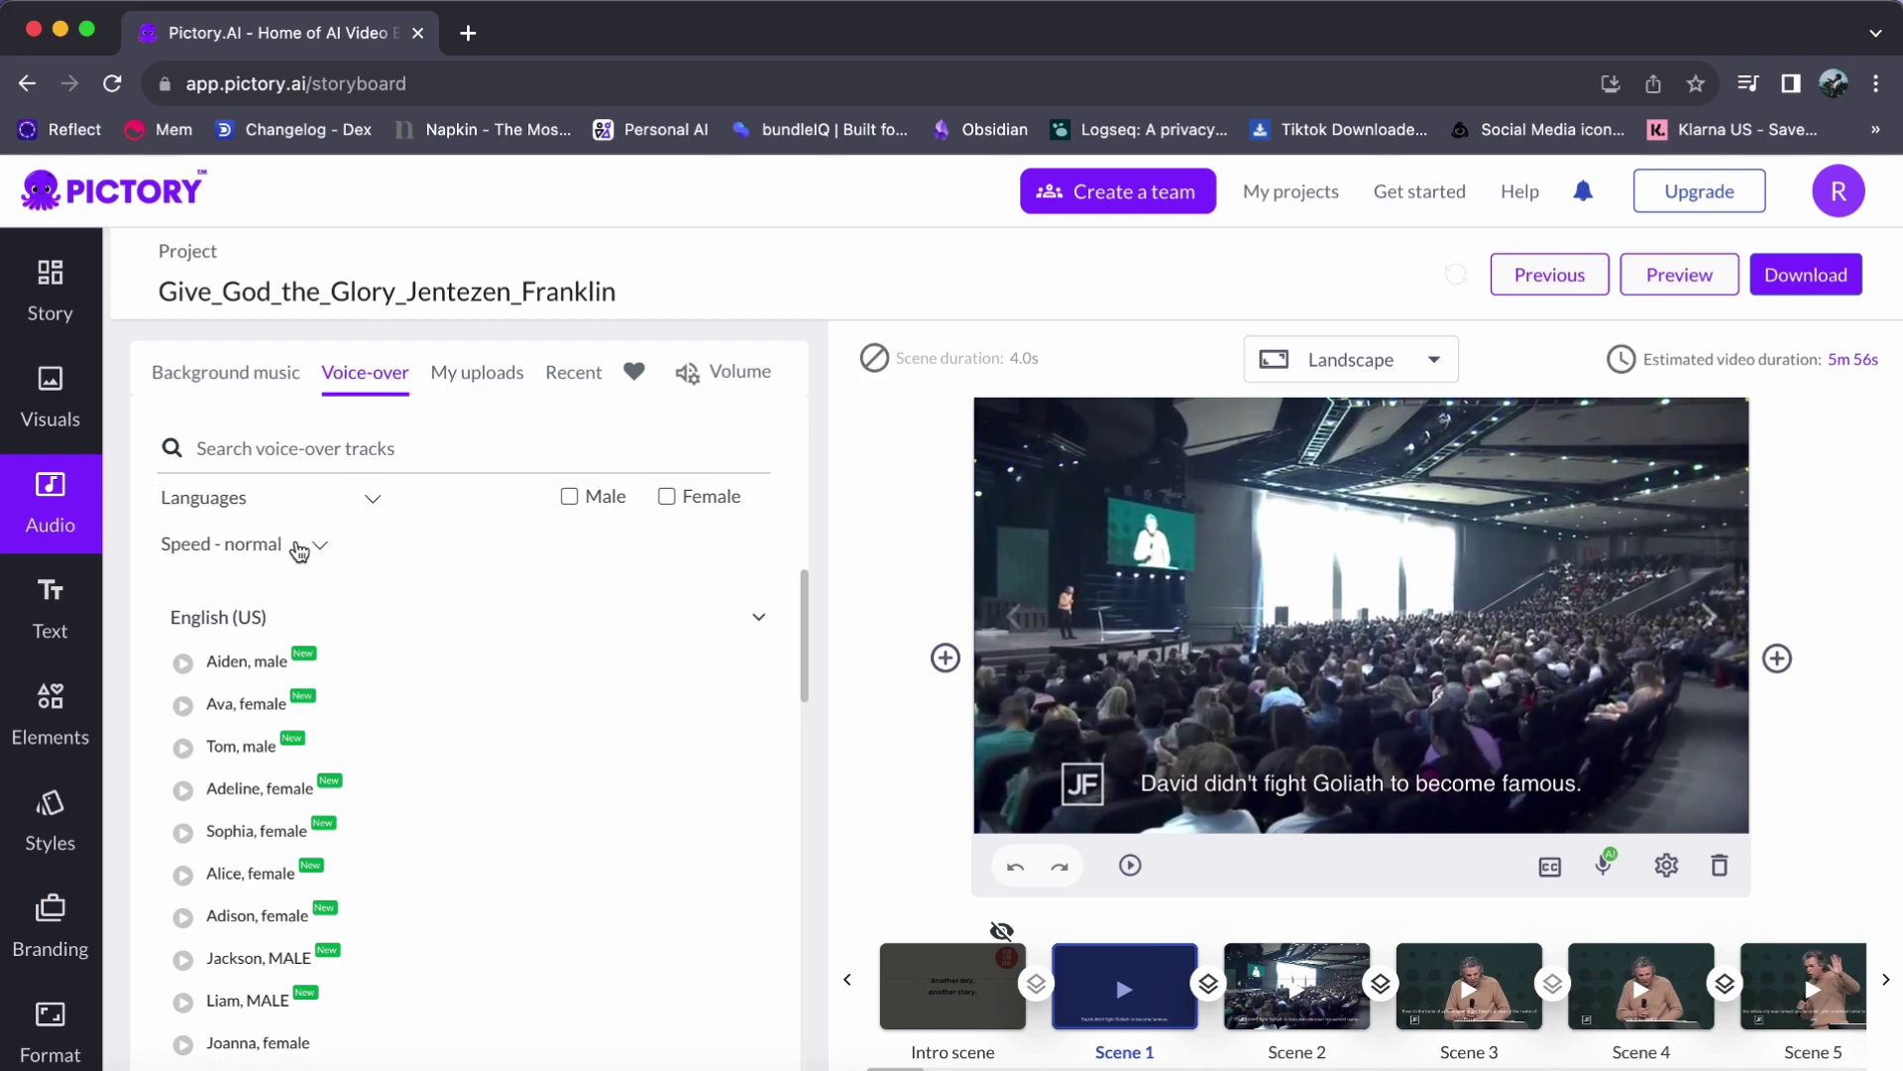
Drag the voice-over Speed slider up, then settle it at 125%
{"action": "left_click", "coordinate": [299, 551]}
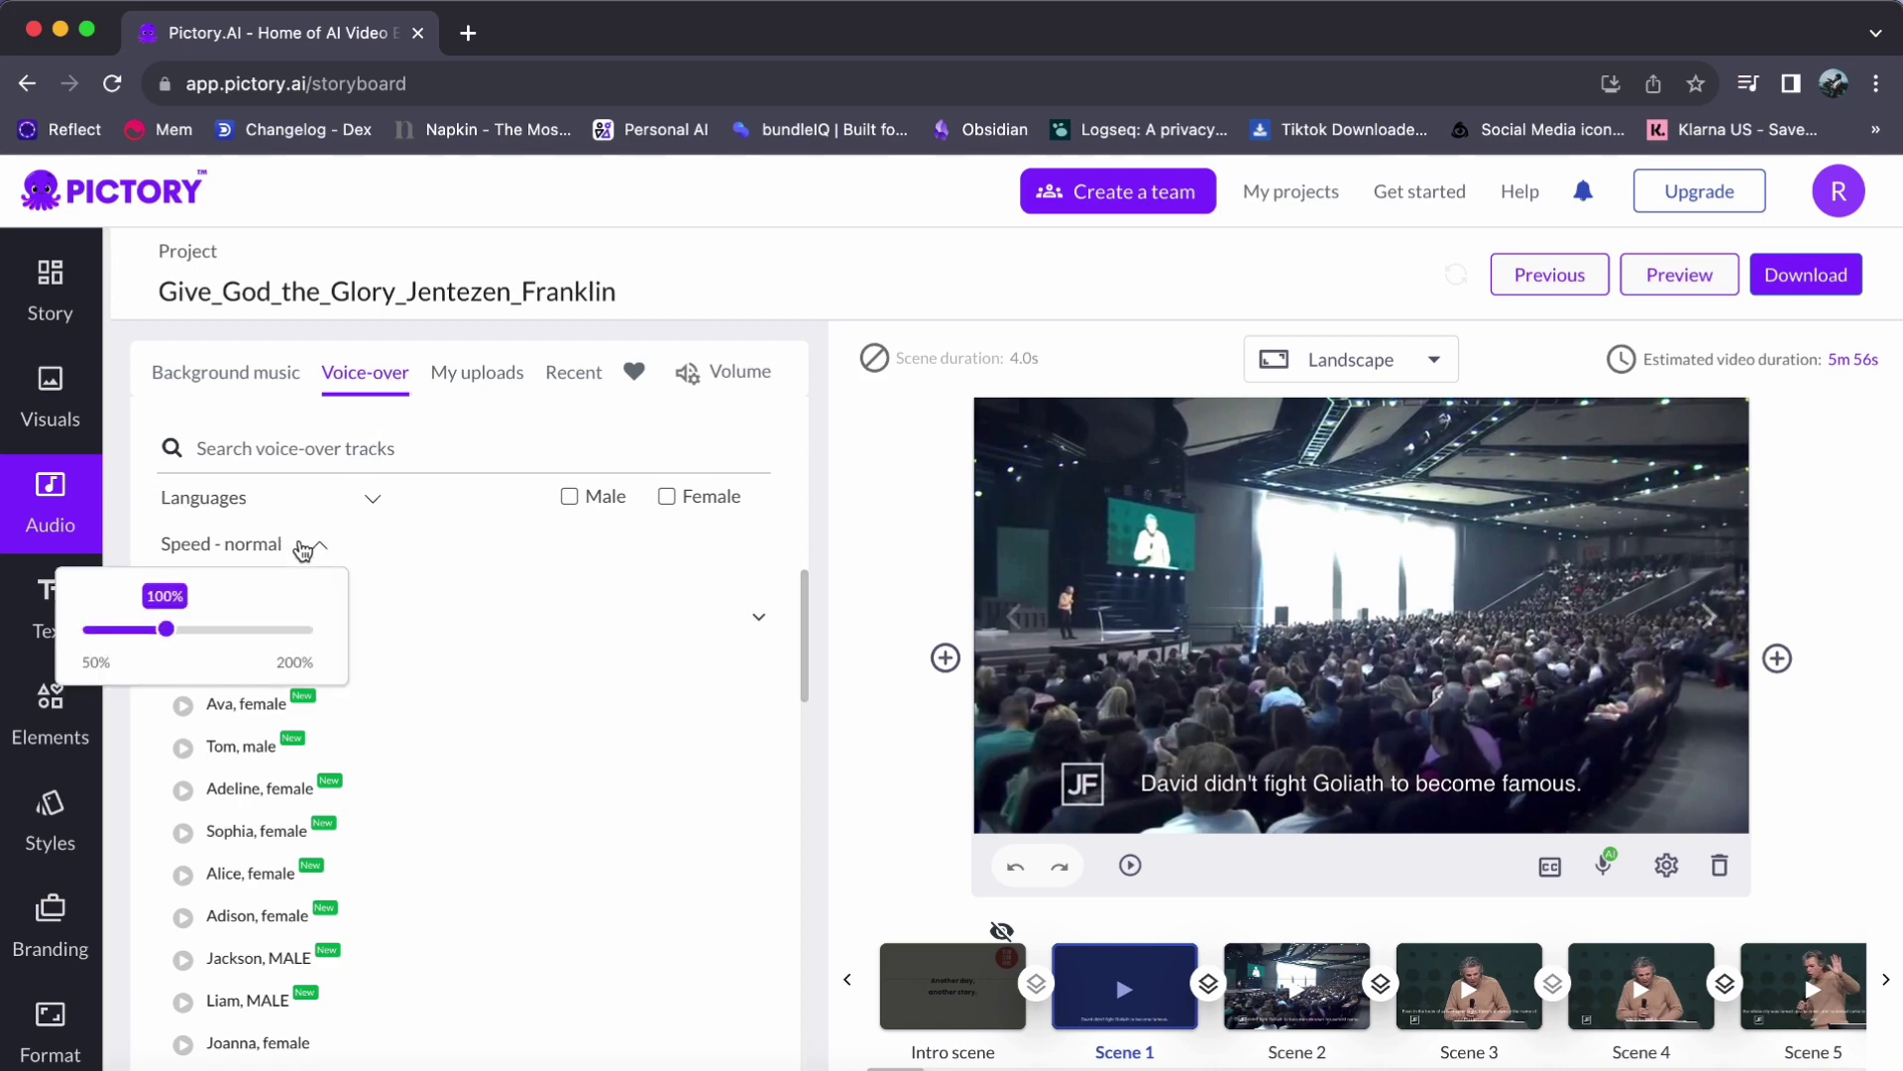
{"action": "mouse_move", "coordinate": [166, 629]}
{"action": "left_mouse_down"}
{"action": "mouse_move", "coordinate": [84, 629]}
{"action": "mouse_move", "coordinate": [260, 635]}
{"action": "mouse_move", "coordinate": [113, 636]}
{"action": "mouse_move", "coordinate": [257, 635]}
{"action": "mouse_move", "coordinate": [239, 635]}
{"action": "left_mouse_up"}
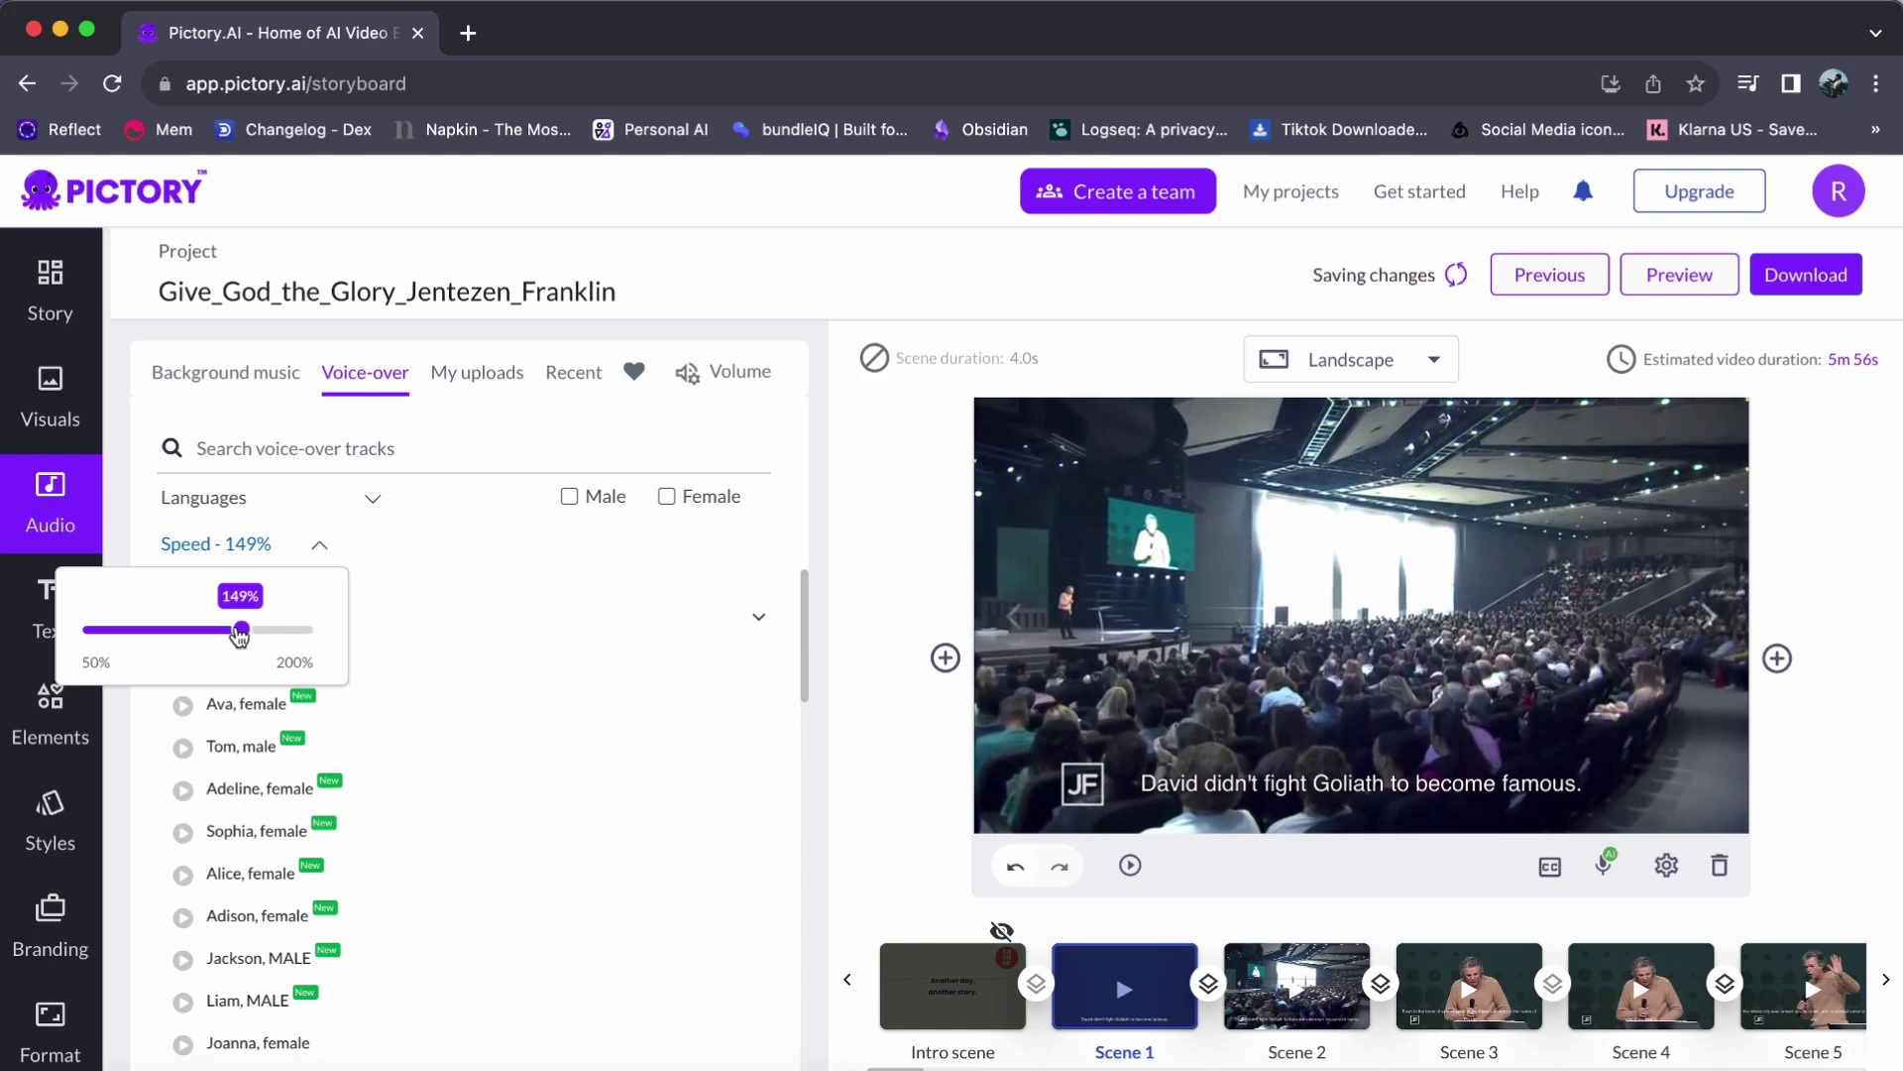
{"action": "left_click_drag", "start_coordinate": [239, 635], "coordinate": [221, 634]}
Preview Aiden, male, raise the speed to 194%, and apply that voice
{"action": "left_click", "coordinate": [183, 663]}
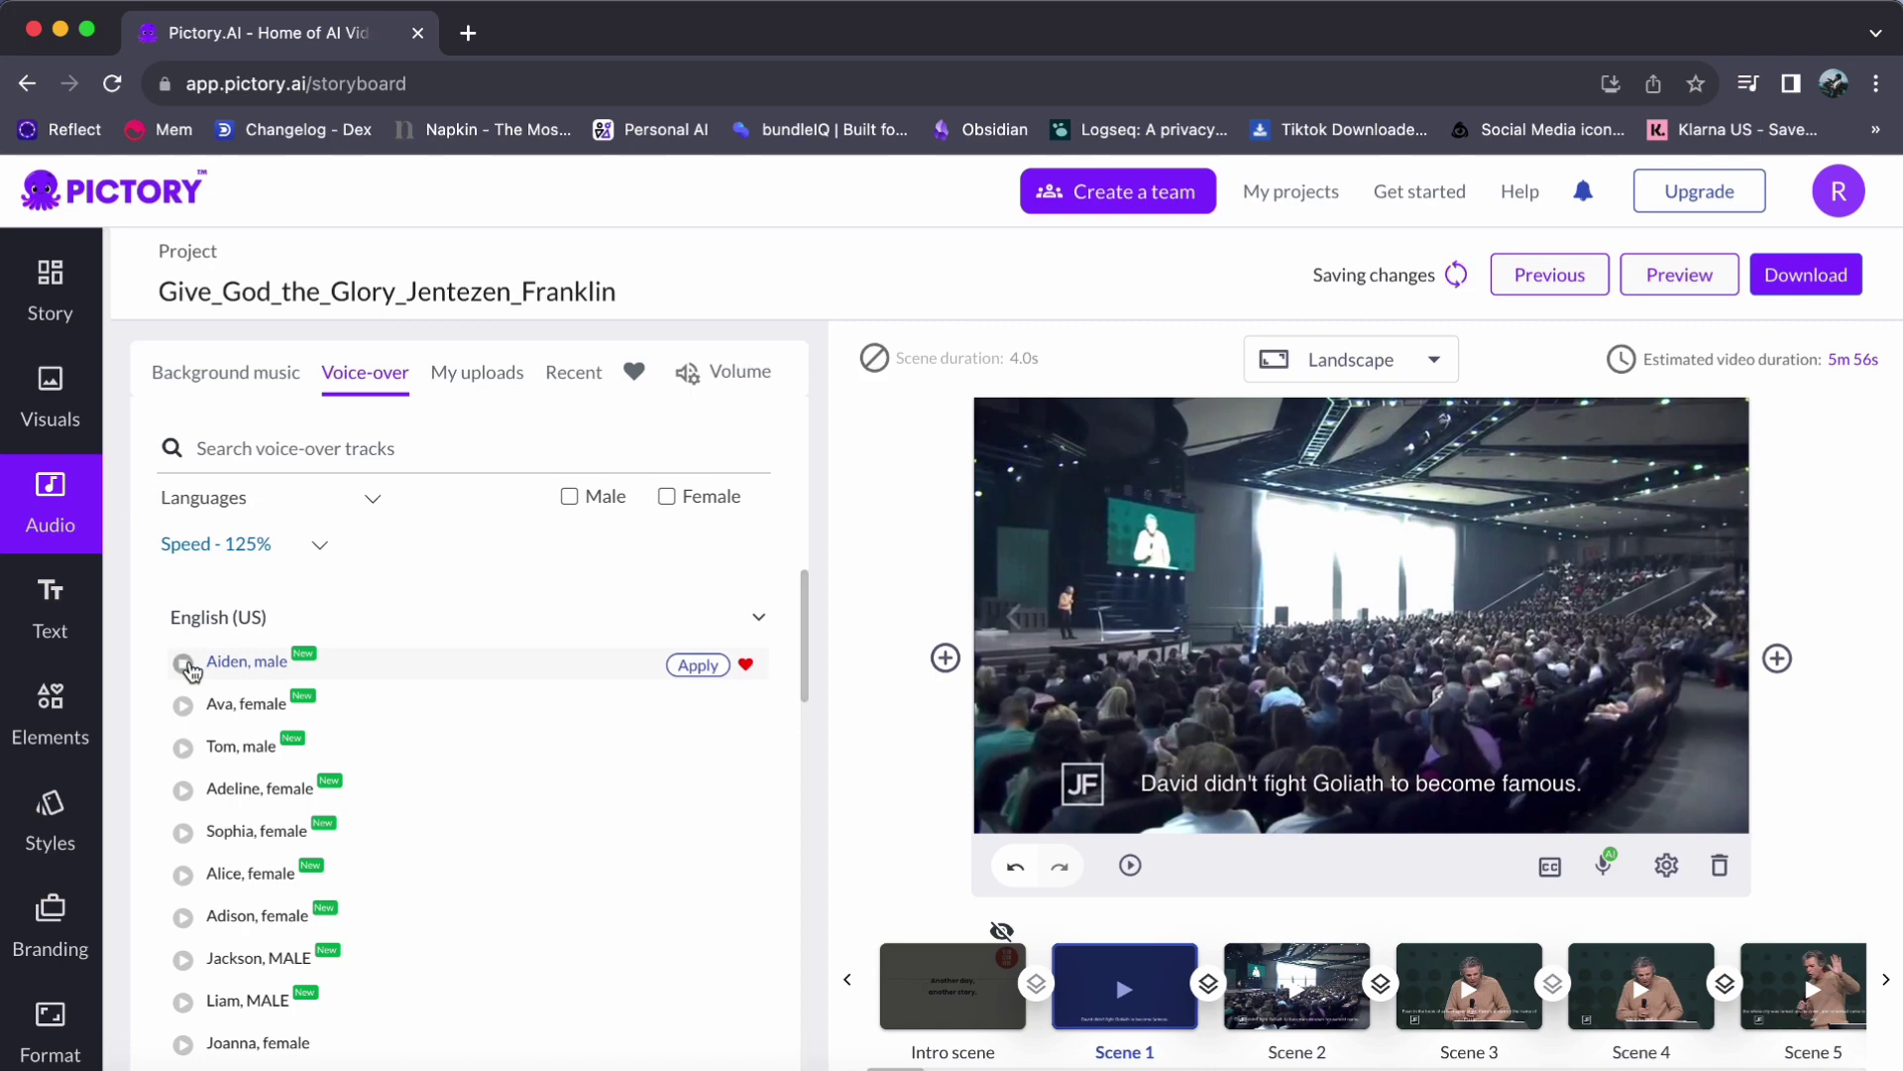
{"action": "left_click", "coordinate": [299, 552]}
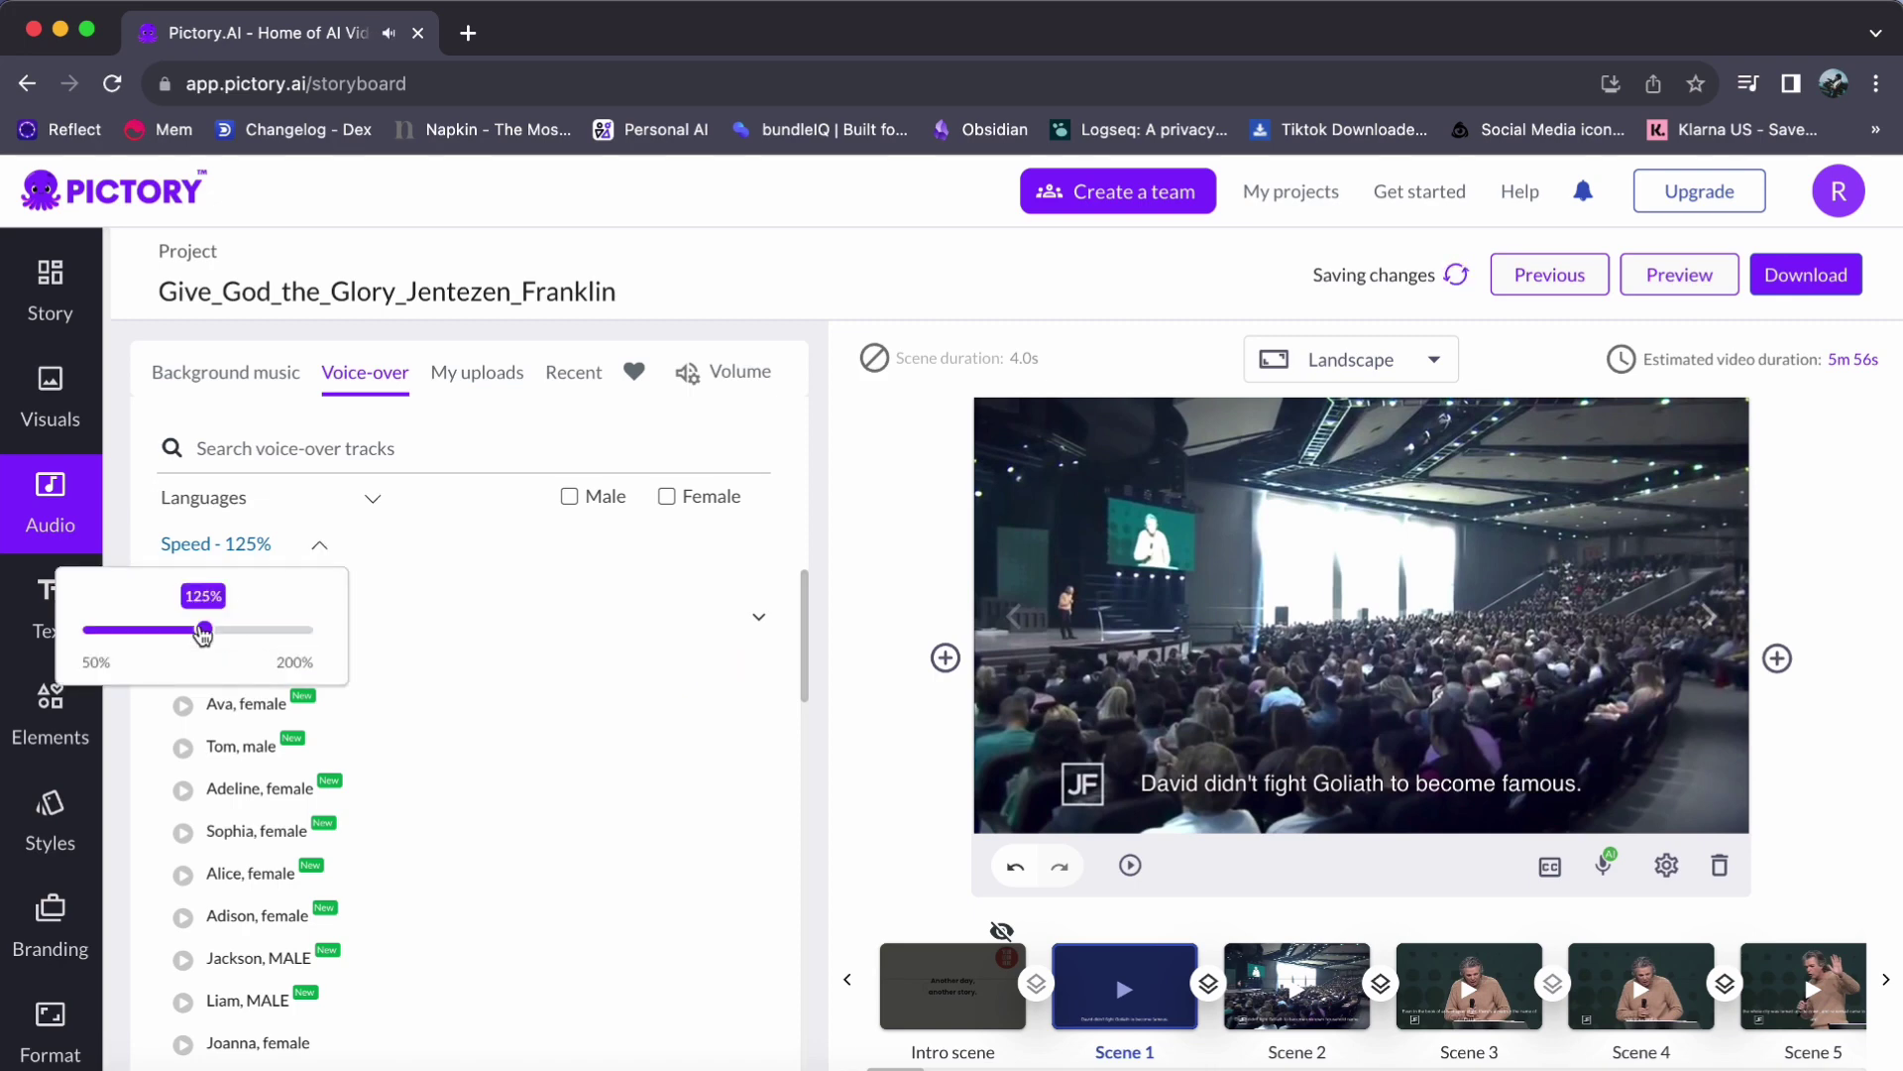
{"action": "left_click_drag", "start_coordinate": [197, 630], "coordinate": [309, 643]}
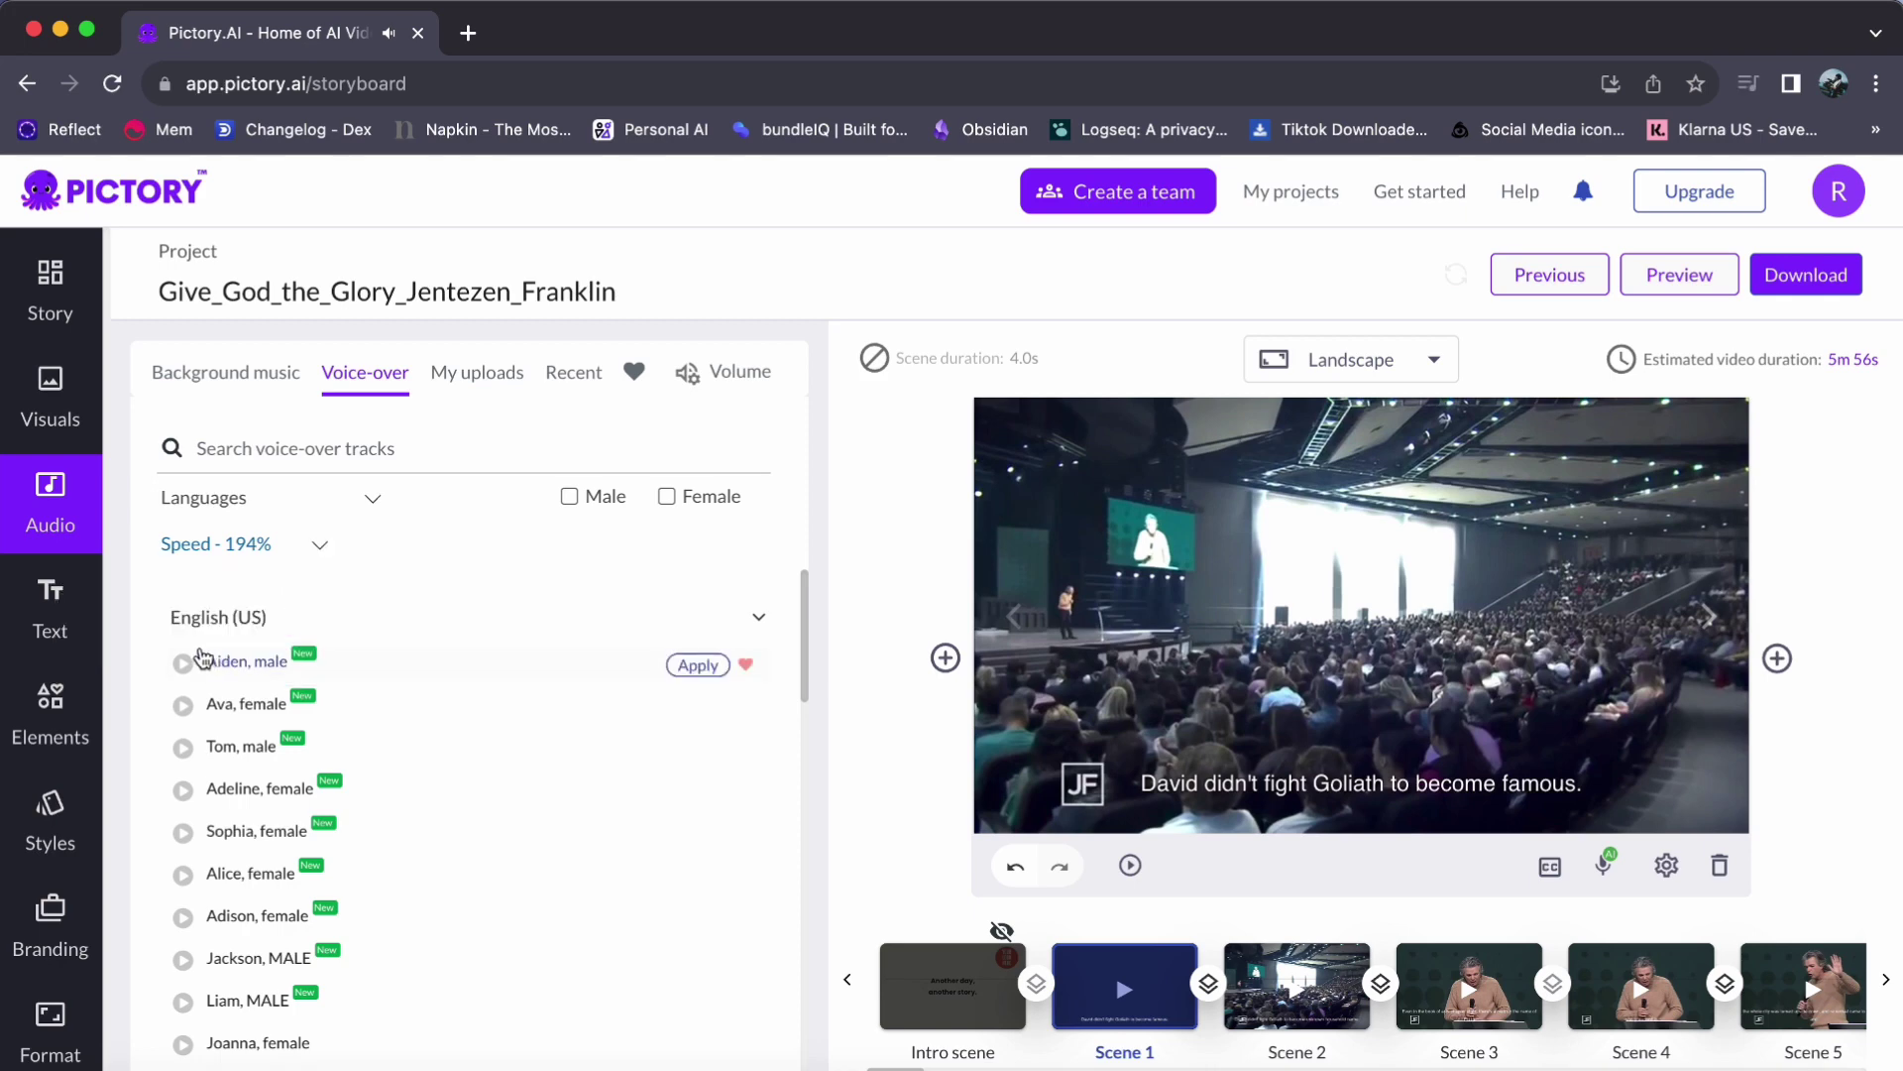
{"action": "left_click", "coordinate": [186, 663]}
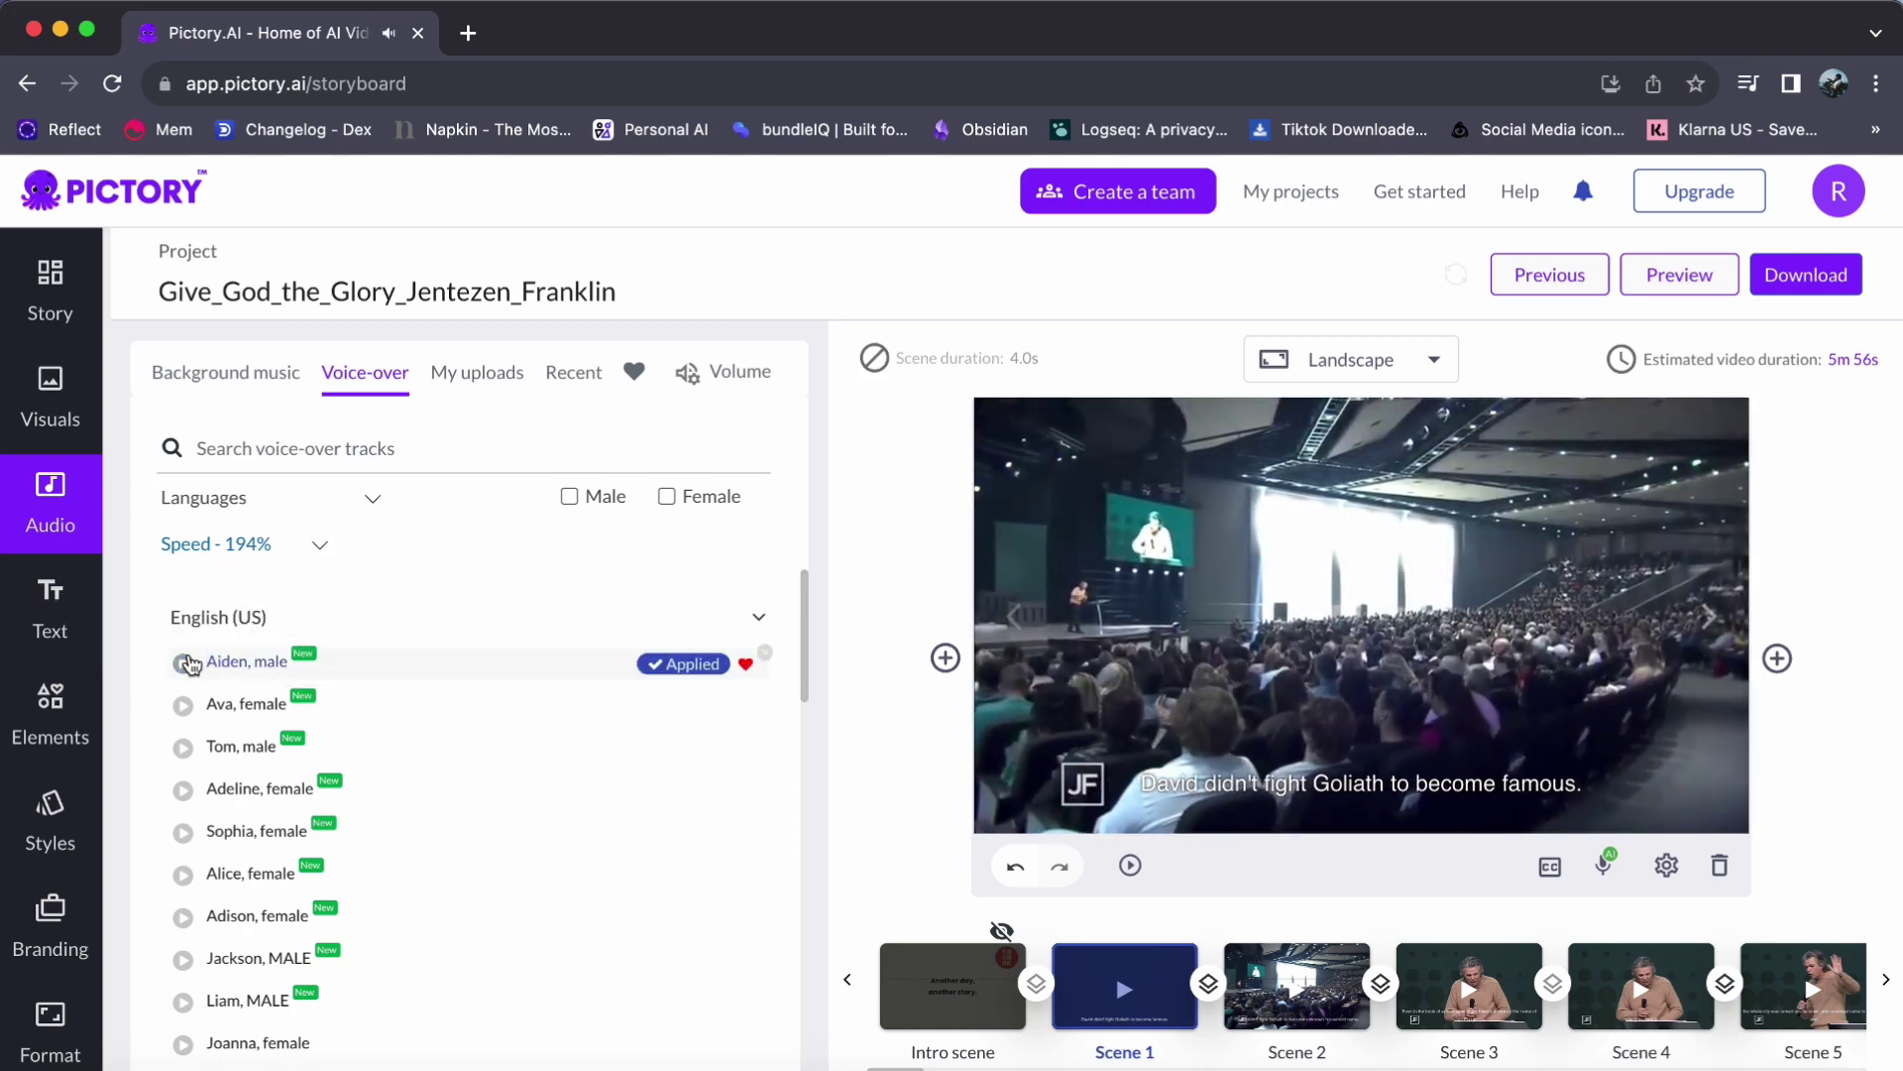
Drag the voice-over Speed slider back down to 100%
{"action": "left_click", "coordinate": [312, 543]}
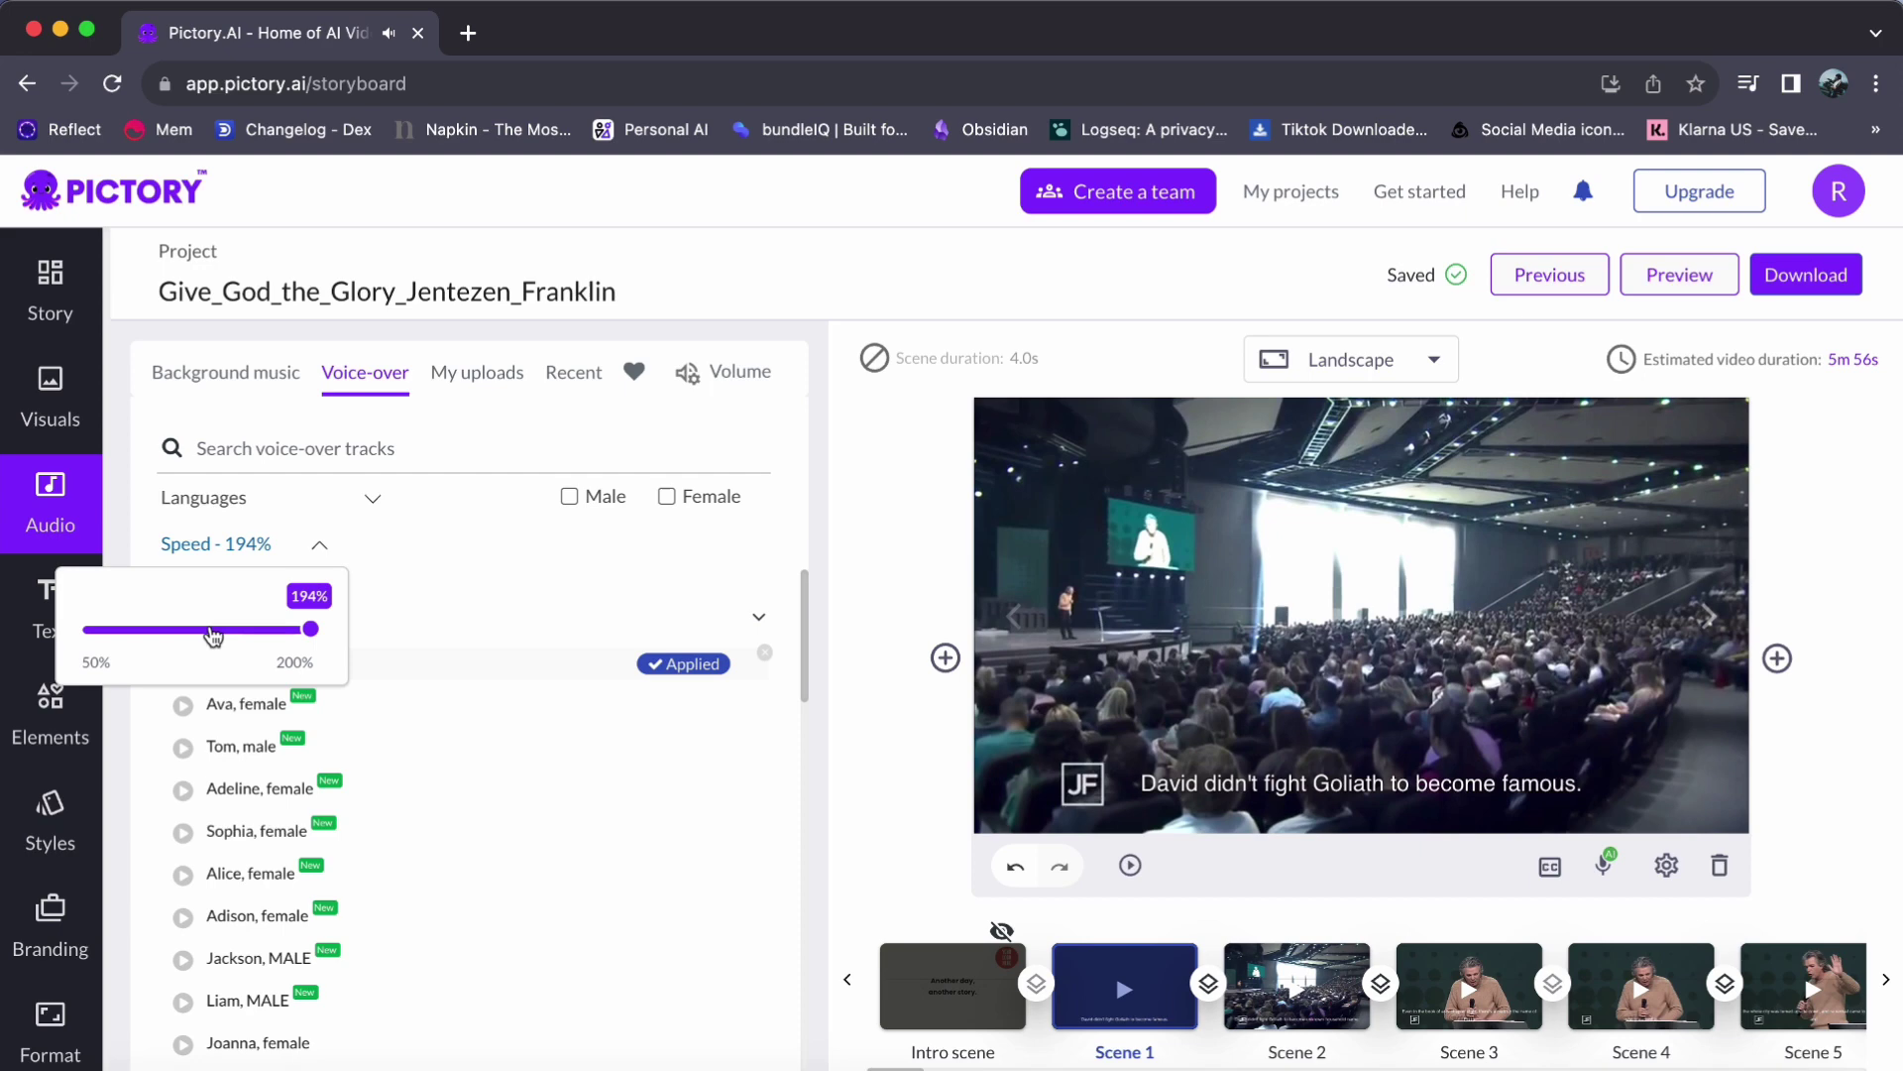
{"action": "mouse_move", "coordinate": [297, 639]}
{"action": "left_mouse_down"}
{"action": "mouse_move", "coordinate": [85, 644]}
{"action": "mouse_move", "coordinate": [164, 656]}
{"action": "left_mouse_up"}
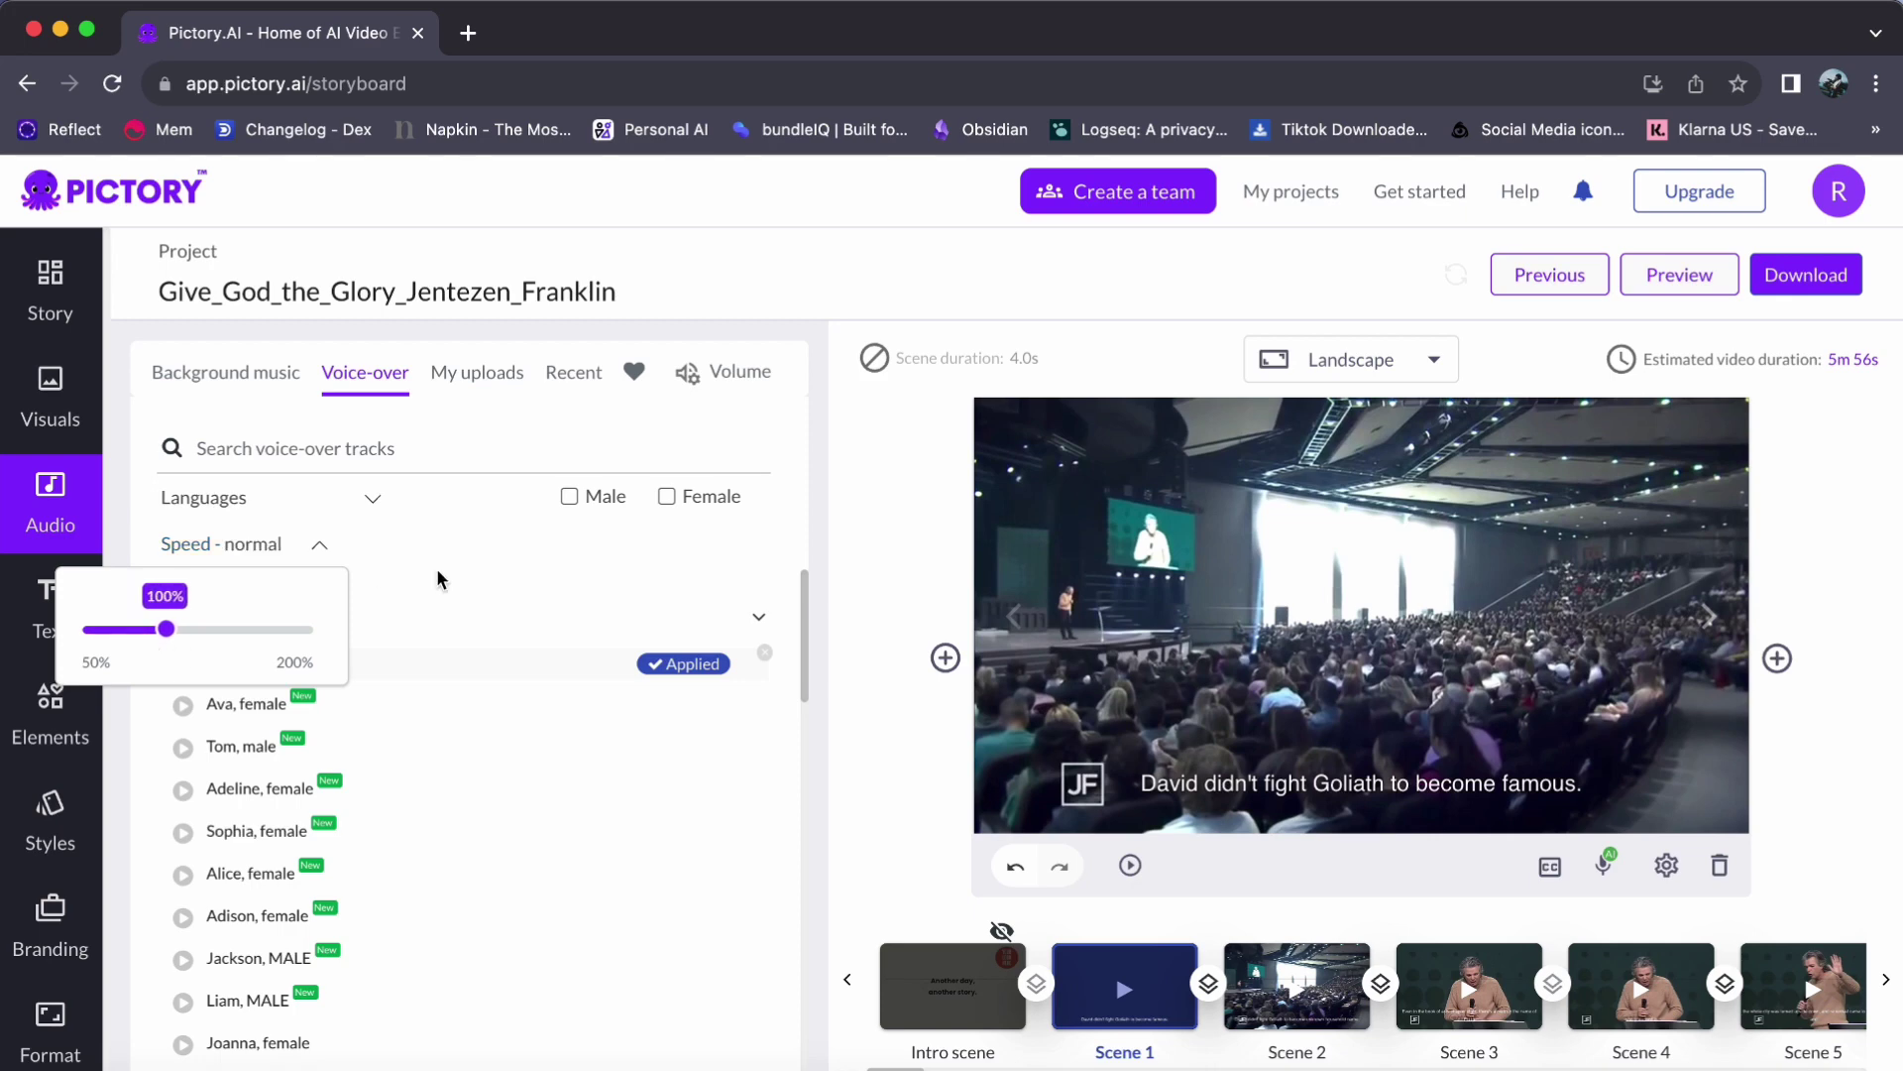